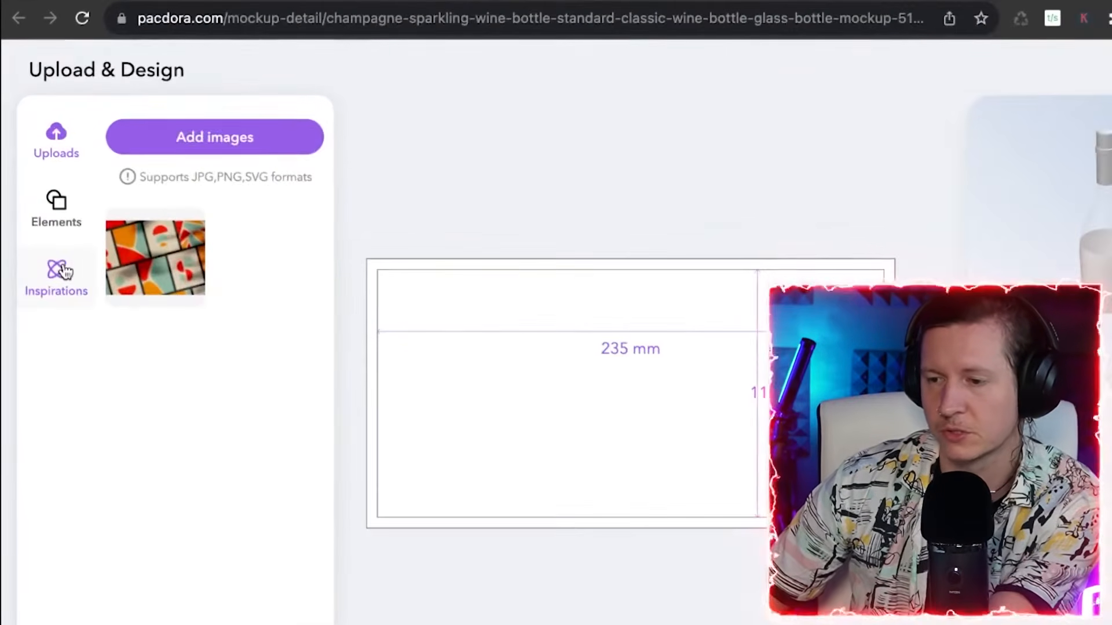
# - Apply the pink petal Chocolate design from the Inspirations collection to the bottle label and save it
pyautogui.click(66, 270)
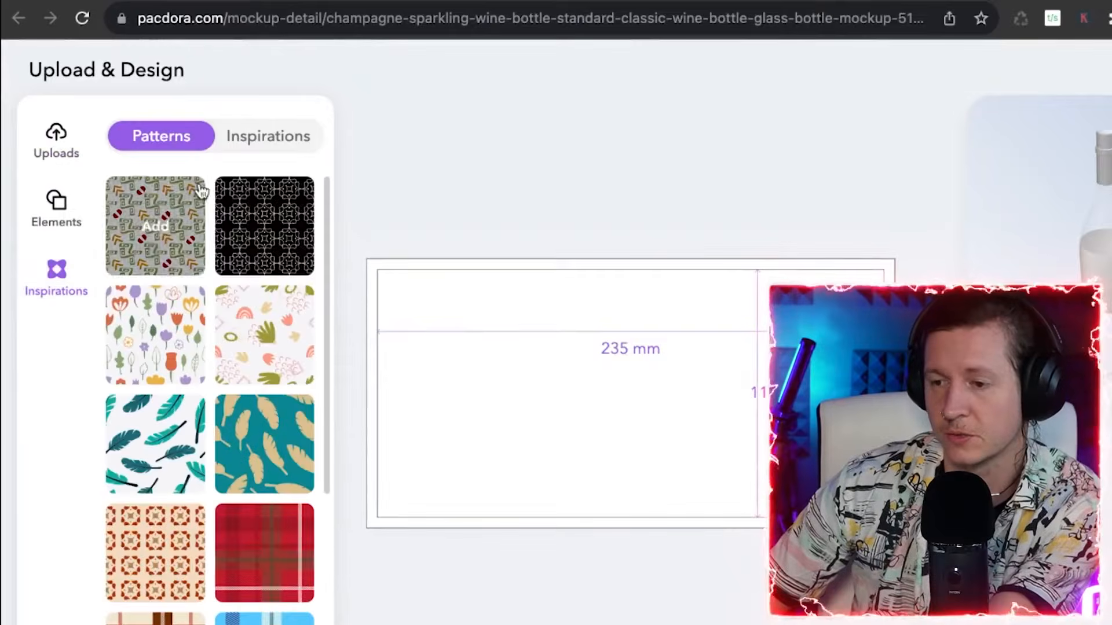
pyautogui.click(238, 155)
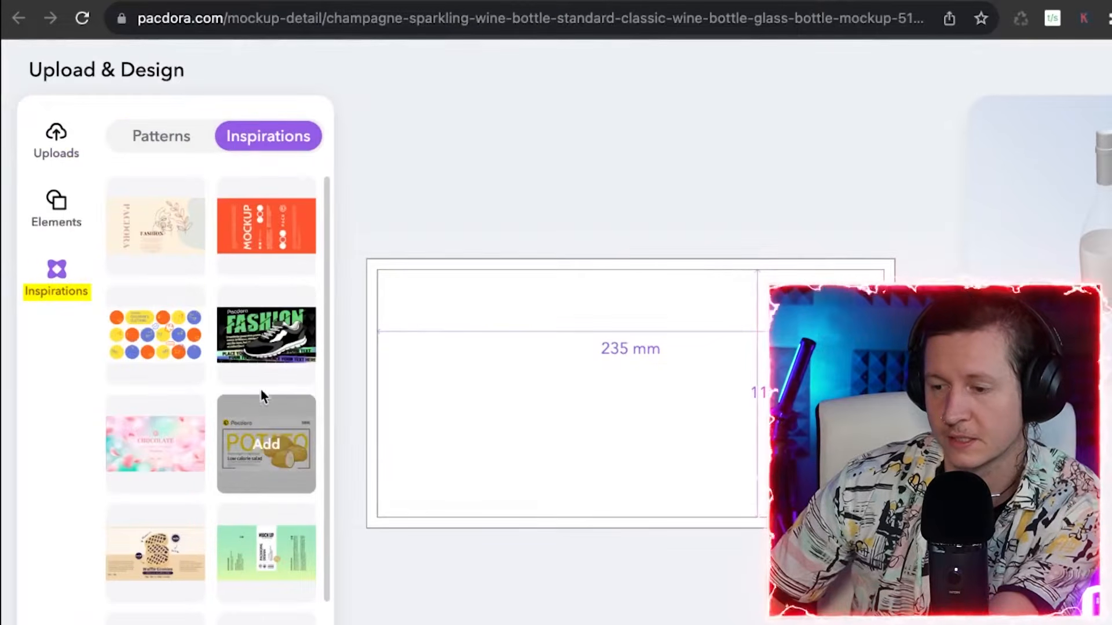
pyautogui.scroll(-2, 230, 451)
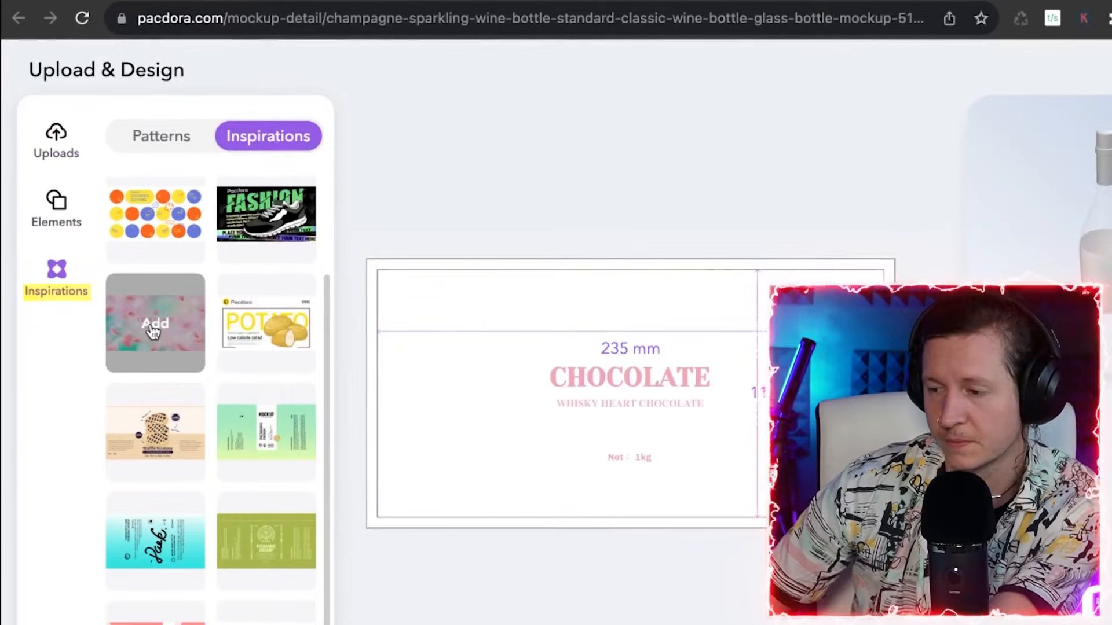
pyautogui.click(153, 326)
pyautogui.scroll(2, 267, 524)
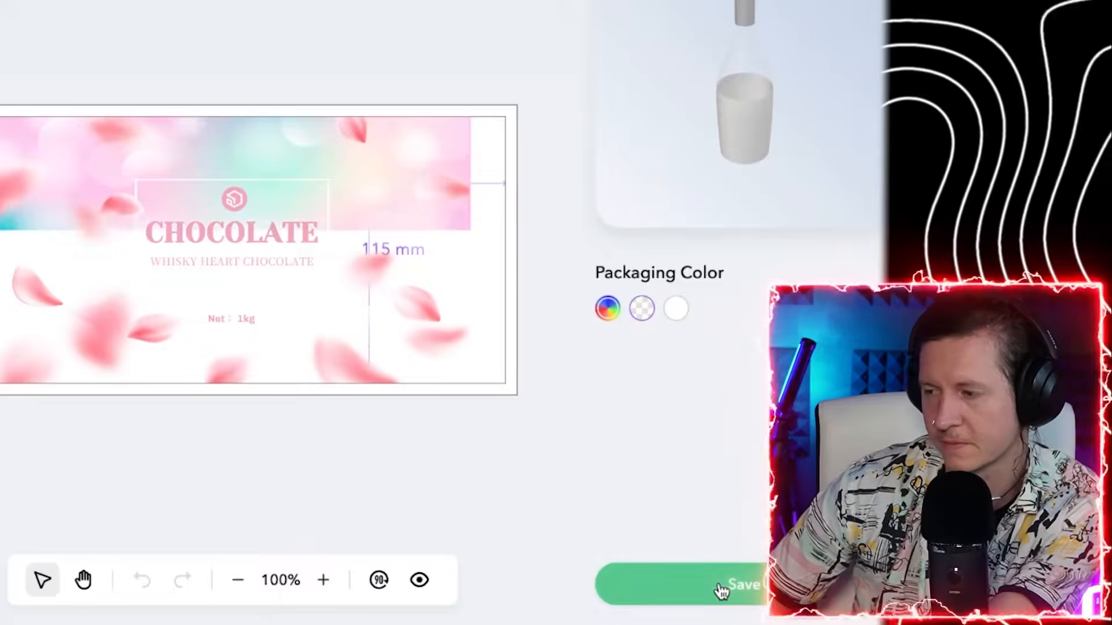
pyautogui.click(721, 586)
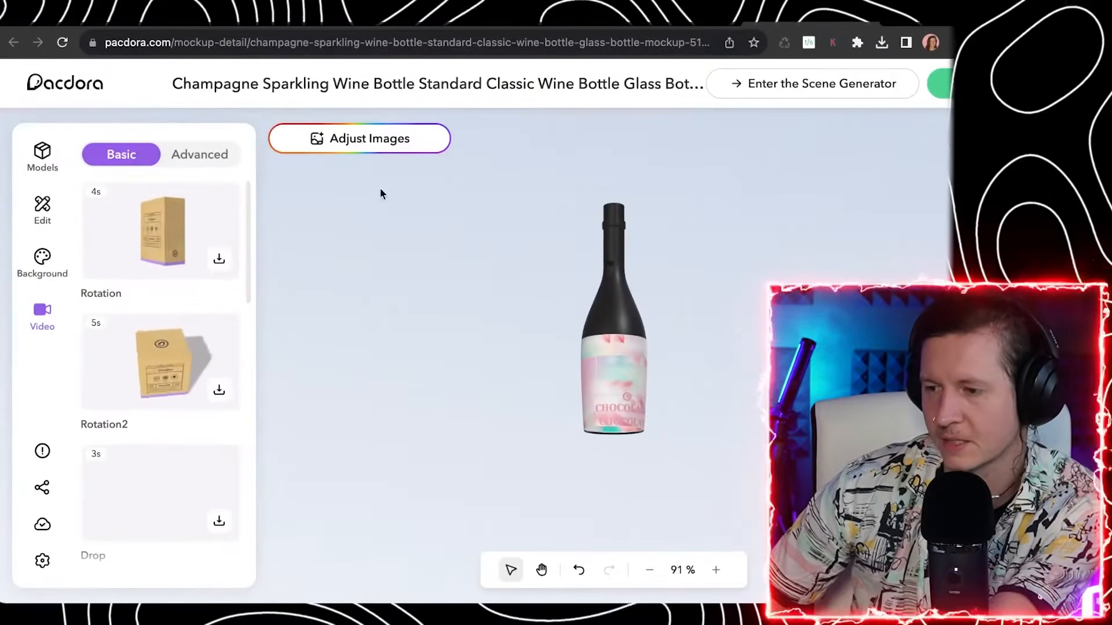
# - Reopen the label design, add the uploaded geometric pattern image and enlarge it to cover the whole label
pyautogui.click(347, 139)
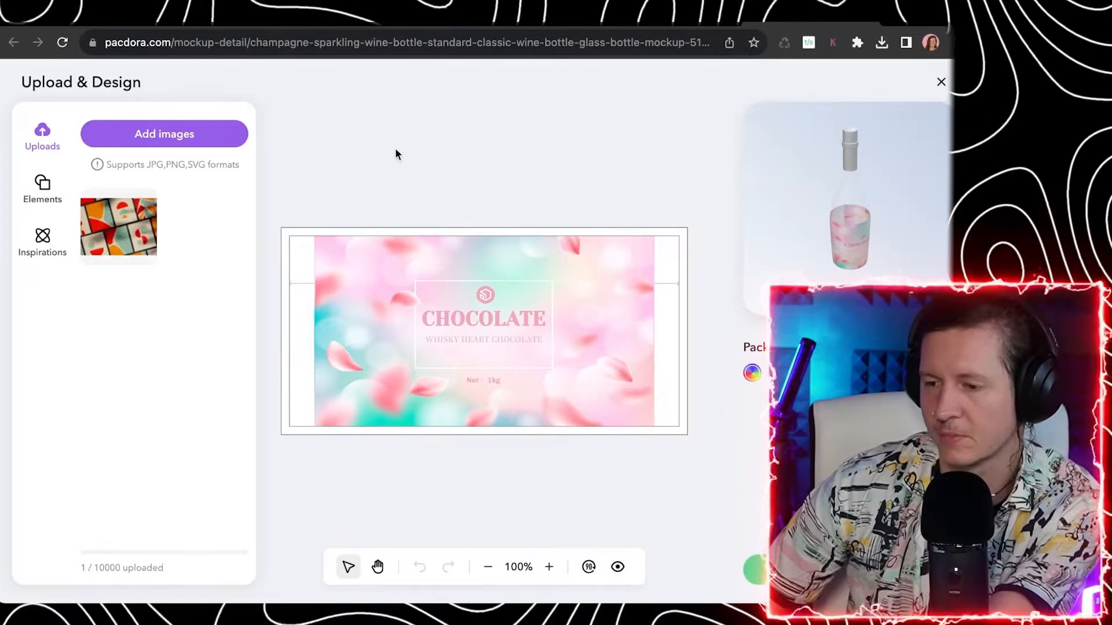
pyautogui.moveTo(142, 218)
pyautogui.click(140, 243)
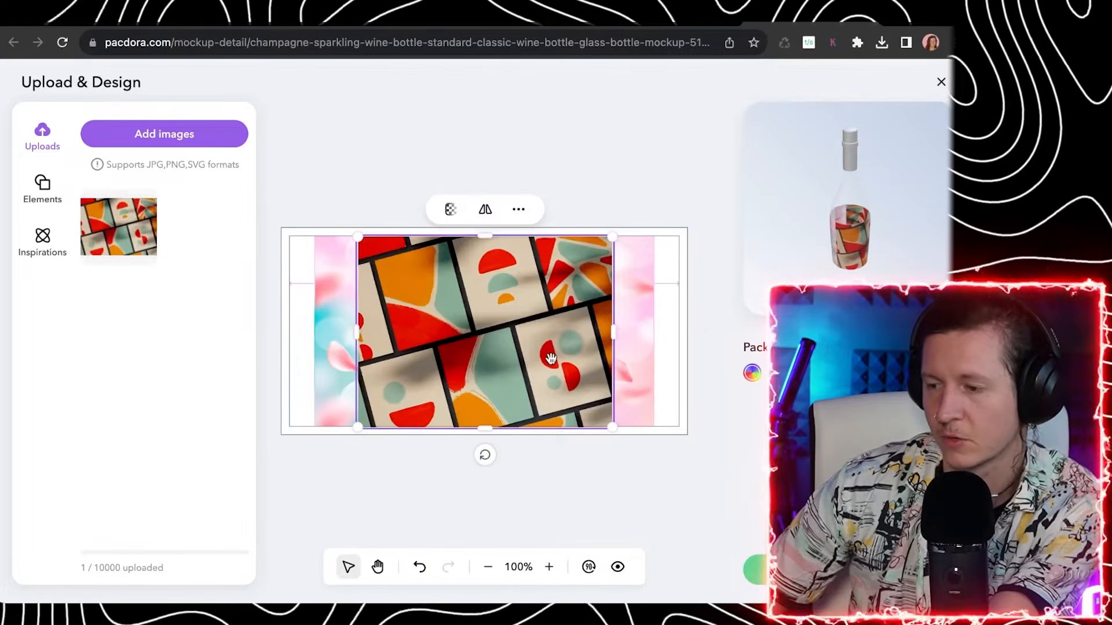
pyautogui.moveTo(613, 238); pyautogui.dragTo(734, 186)
pyautogui.moveTo(637, 267); pyautogui.dragTo(565, 337)
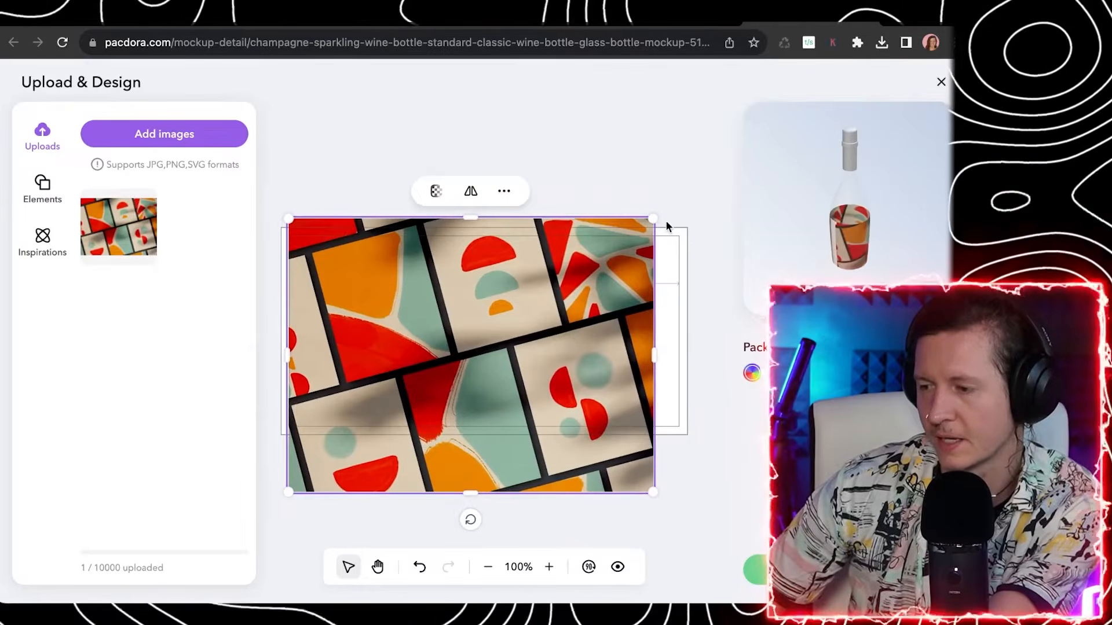
pyautogui.moveTo(657, 219); pyautogui.dragTo(735, 163)
pyautogui.moveTo(652, 238); pyautogui.dragTo(629, 238)
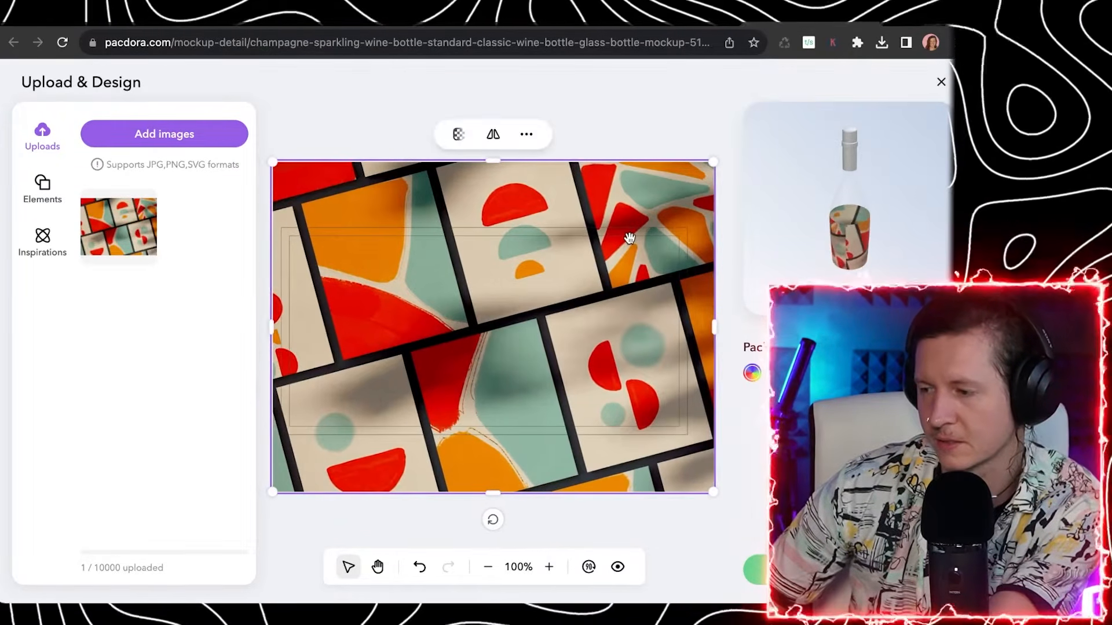
pyautogui.click(151, 387)
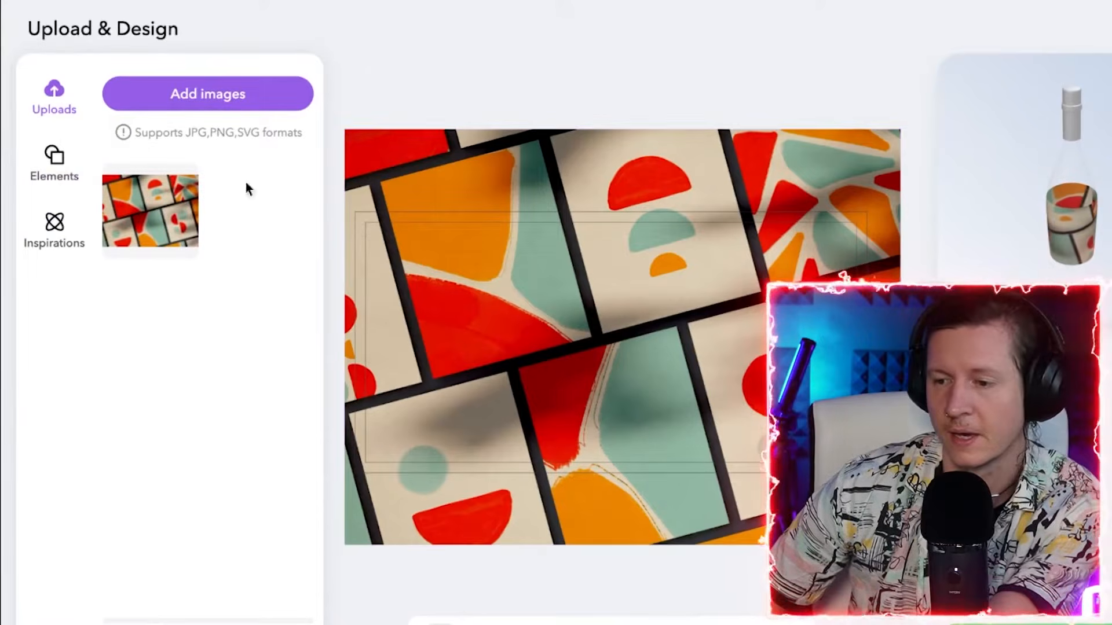
# - Add the text "Sampagne" to the label in the Aleo font at size 22, keeping the colour black
pyautogui.click(42, 166)
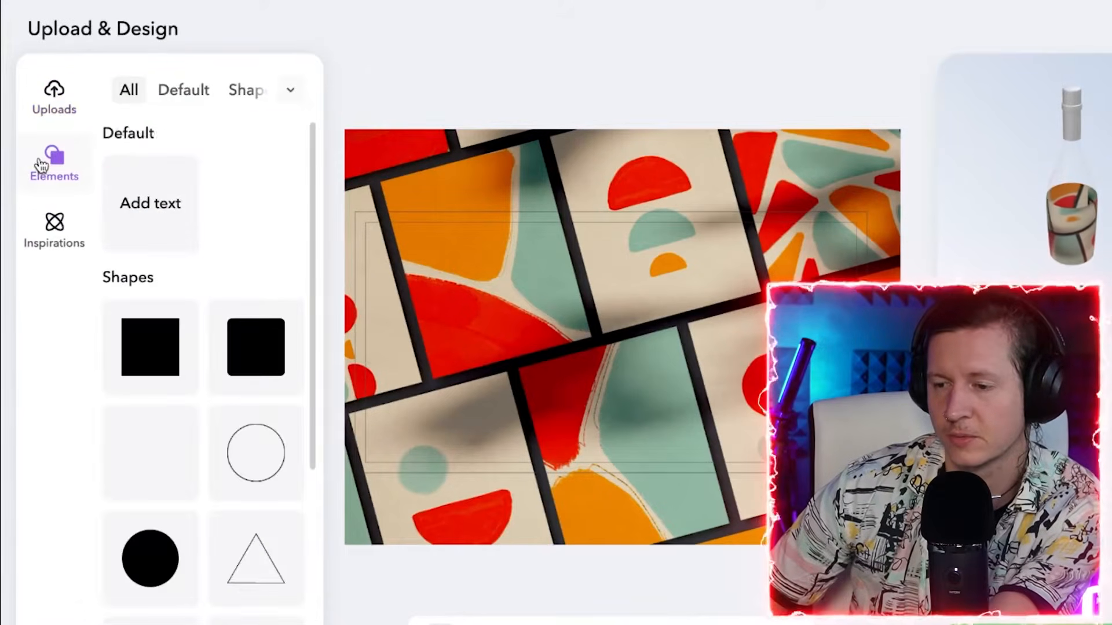
pyautogui.click(173, 233)
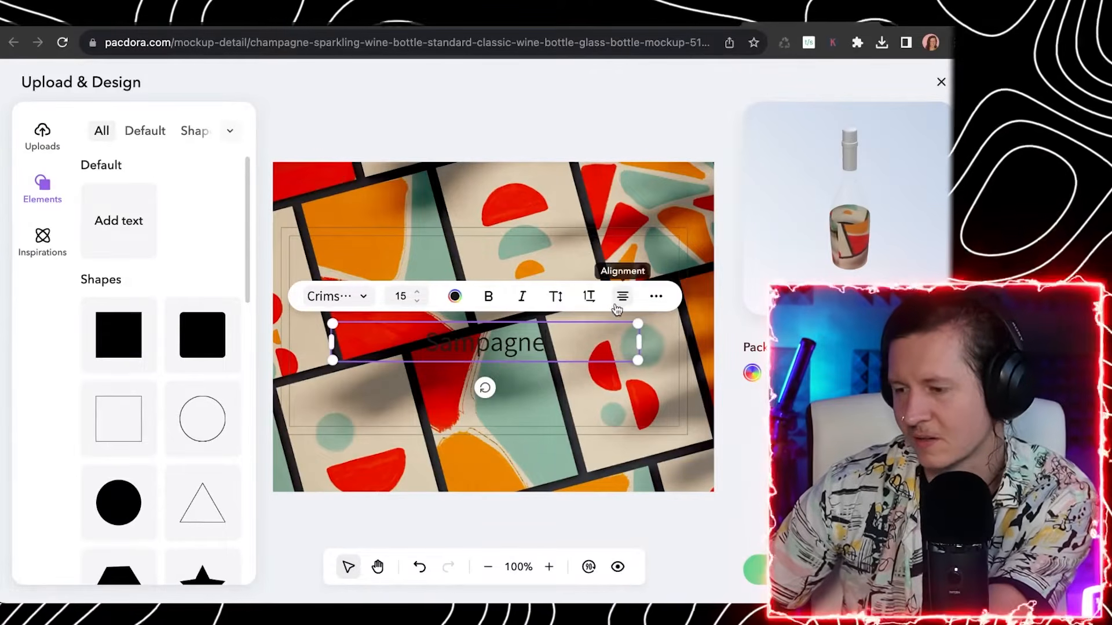
pyautogui.click(416, 292)
pyautogui.click(416, 291)
pyautogui.click(415, 292)
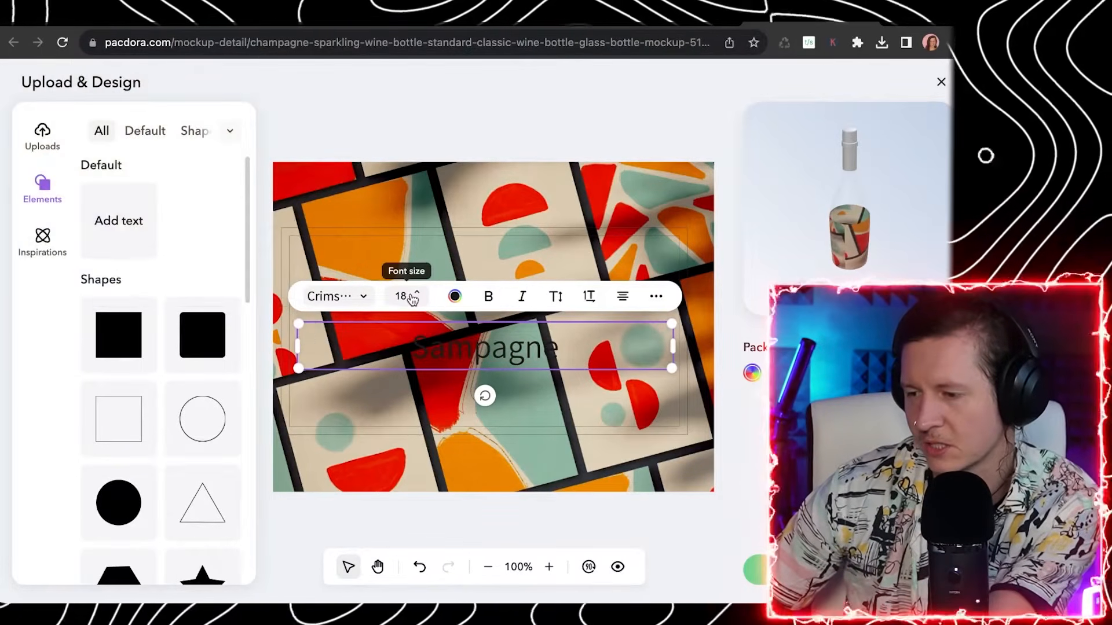
pyautogui.click(351, 296)
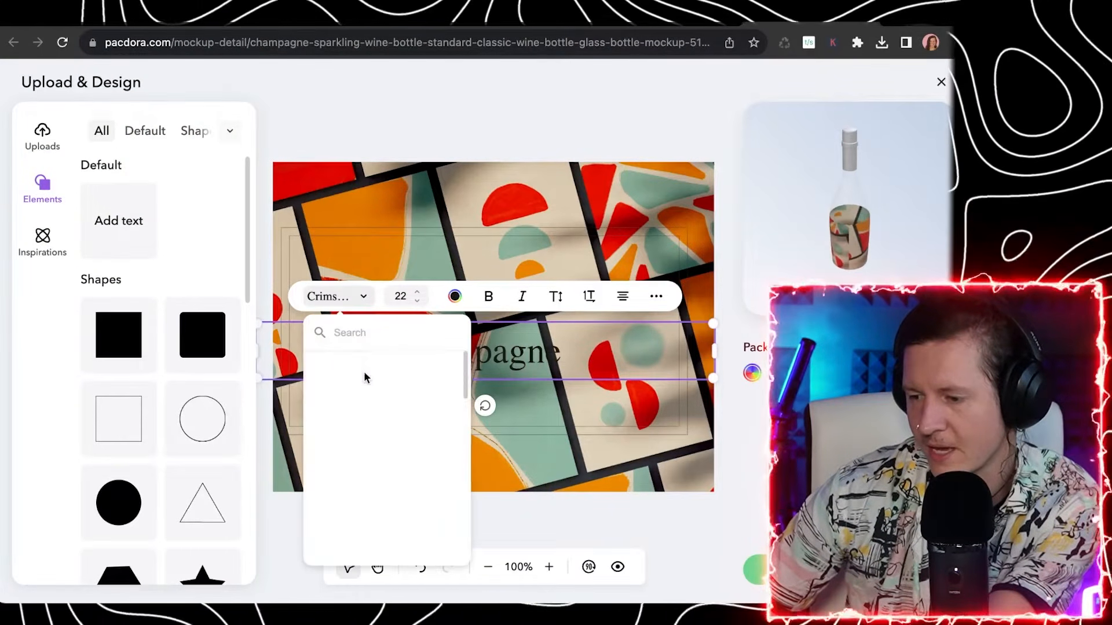
pyautogui.scroll(-2, 376, 455)
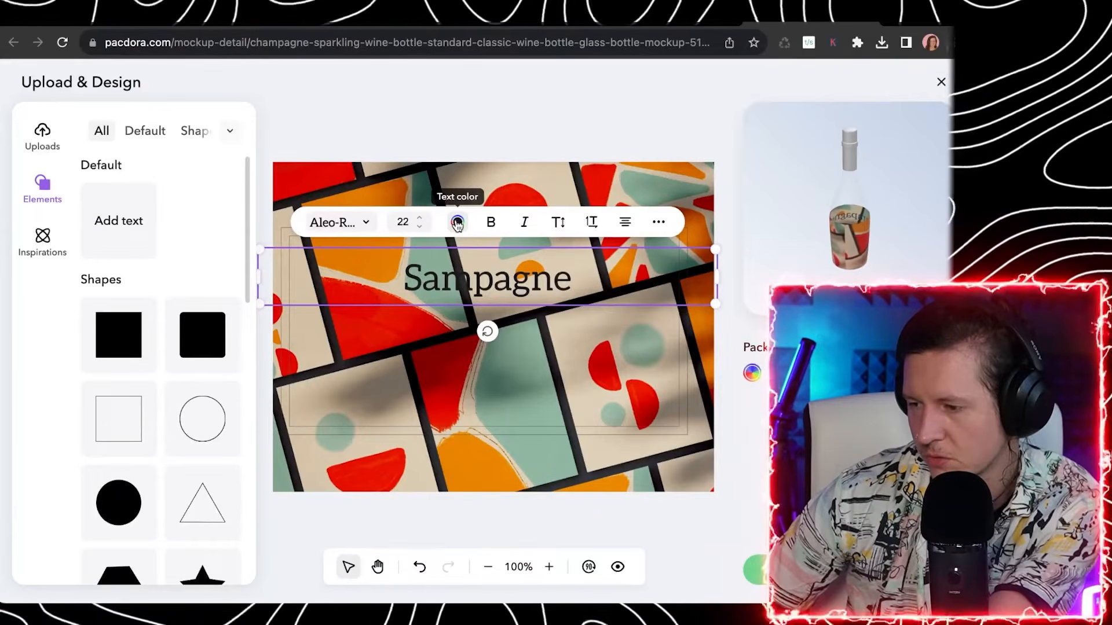
pyautogui.click(458, 223)
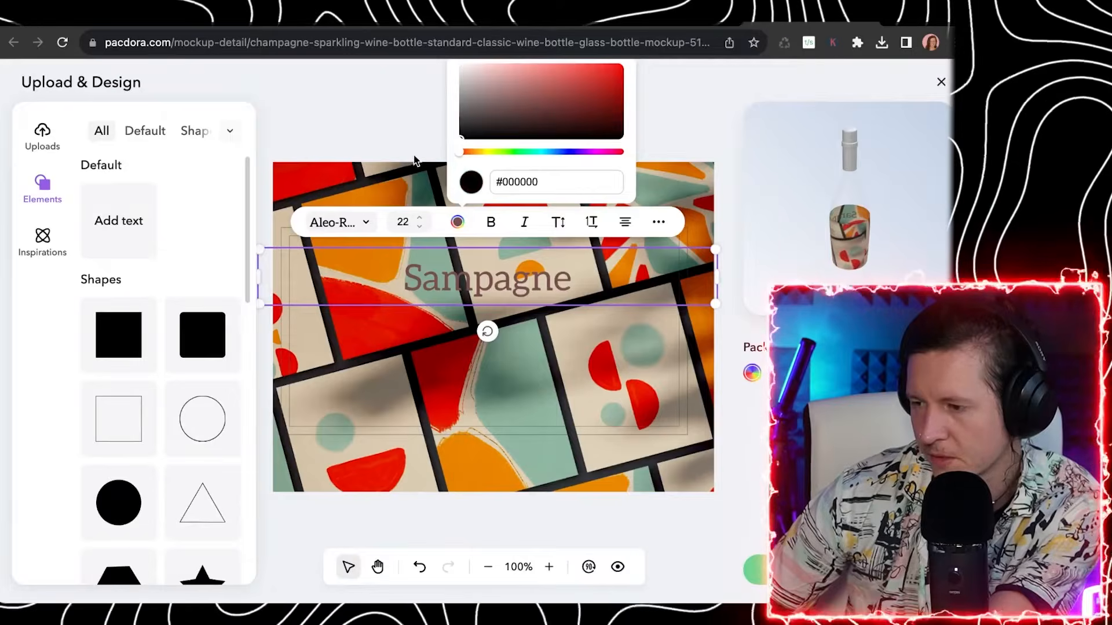
pyautogui.moveTo(414, 161); pyautogui.dragTo(415, 164)
# - Scale the "Sampagne" text to size 19, place it near the label's upper middle, save the design and check it on the bottle
pyautogui.moveTo(466, 283); pyautogui.dragTo(389, 307)
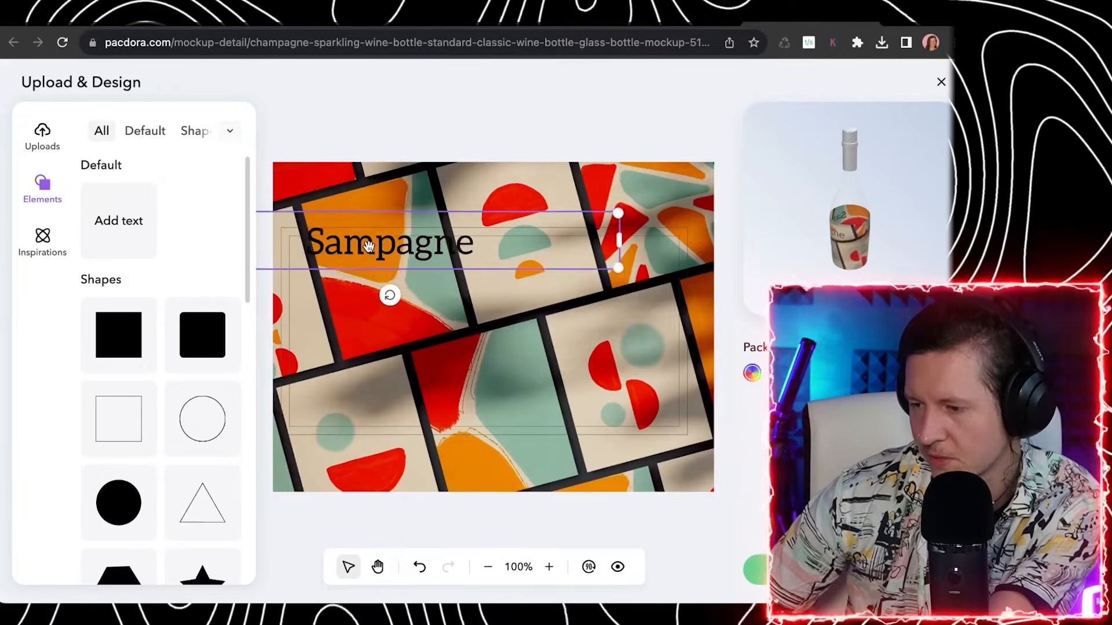
pyautogui.moveTo(382, 231); pyautogui.dragTo(490, 376)
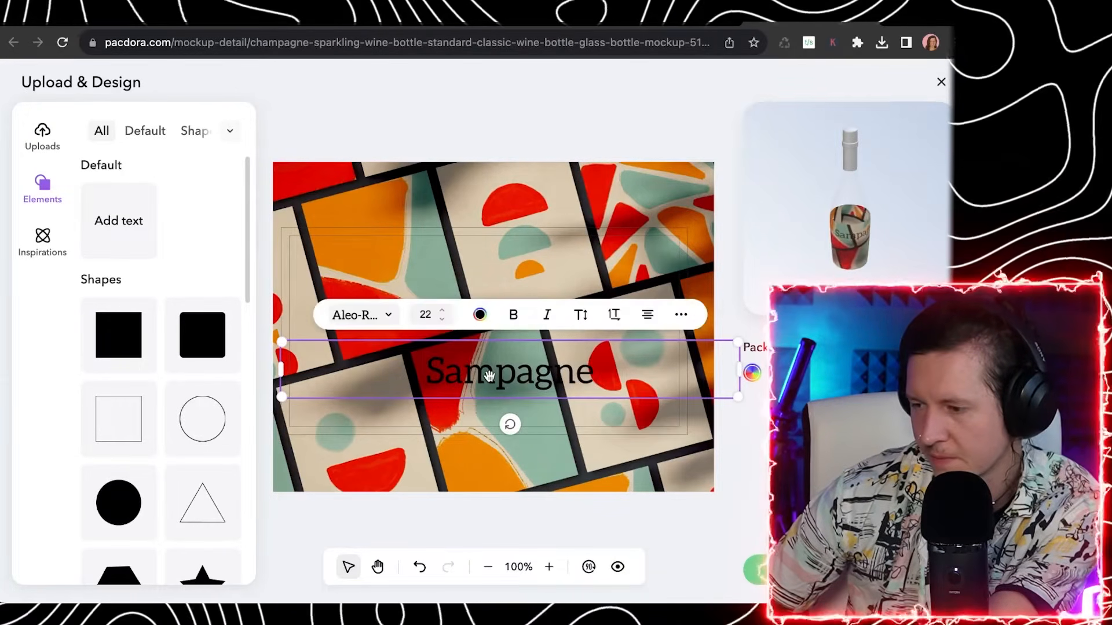
pyautogui.moveTo(742, 398); pyautogui.dragTo(751, 357)
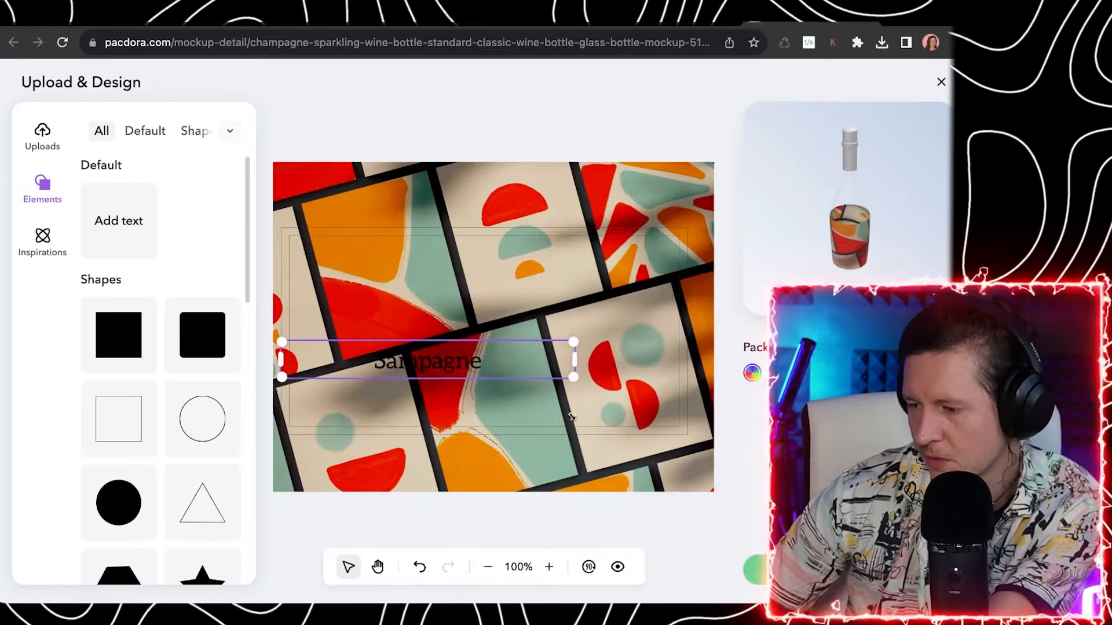
pyautogui.moveTo(581, 449); pyautogui.dragTo(580, 450)
pyautogui.moveTo(433, 370); pyautogui.dragTo(455, 246)
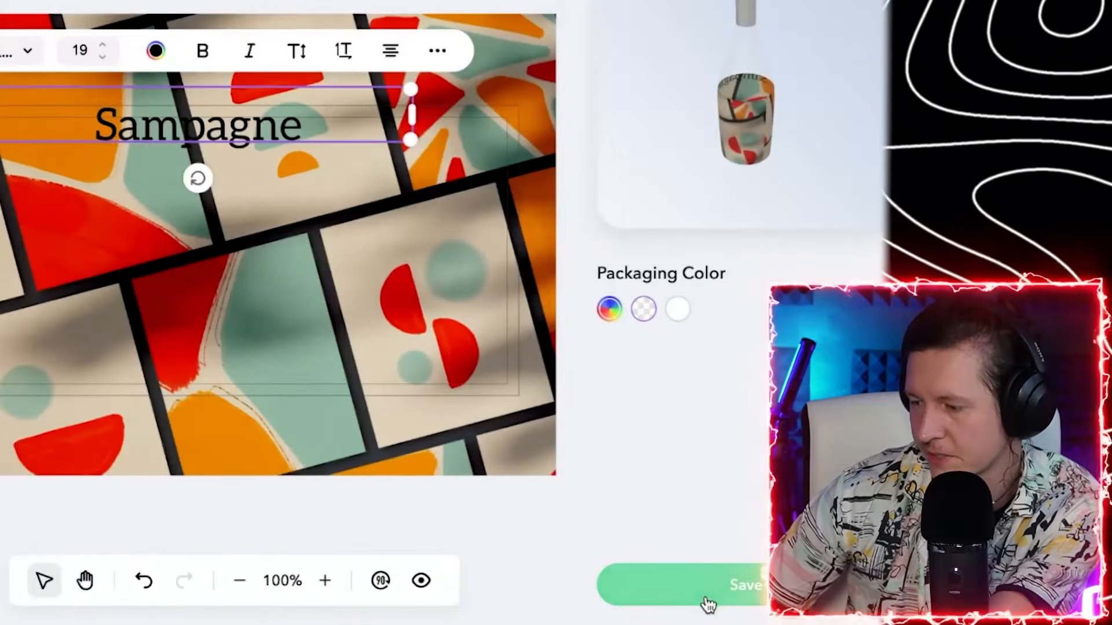
pyautogui.click(817, 578)
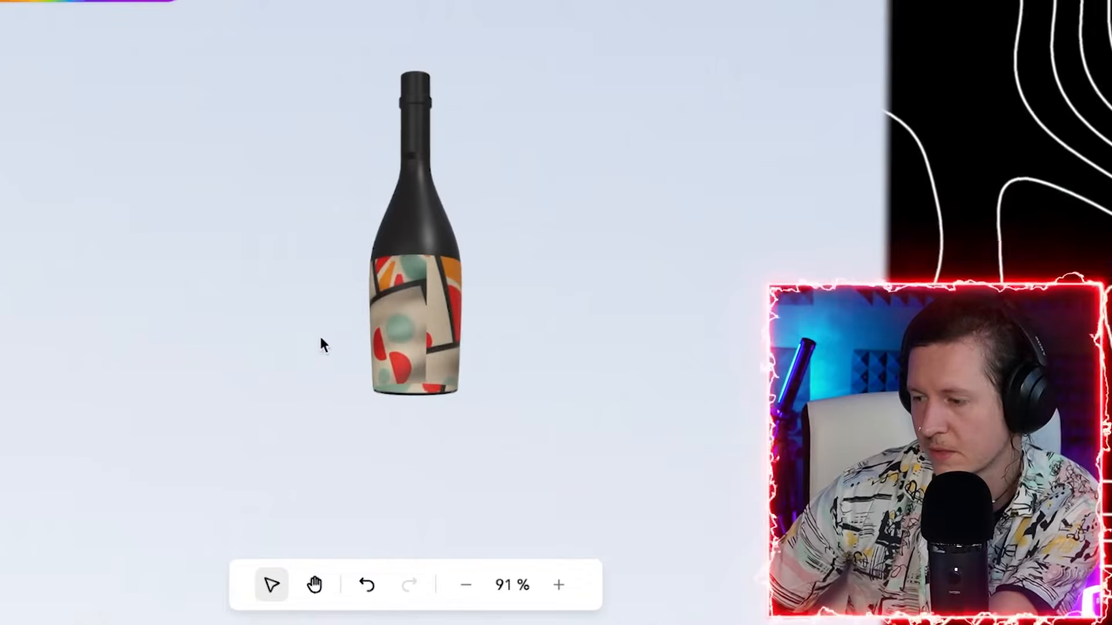
pyautogui.moveTo(212, 328); pyautogui.dragTo(186, 327)
pyautogui.moveTo(363, 327); pyautogui.dragTo(339, 326)
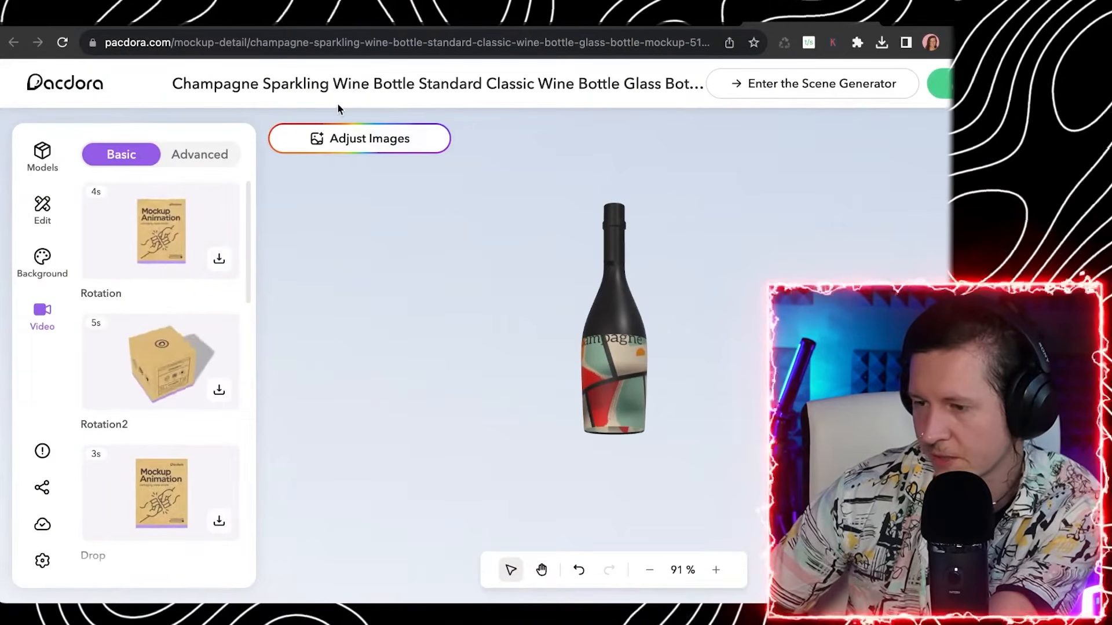
# - Centre the "Sampagne" text on the label, shrink the pattern image behind it, save, and turn the bottle to show the text
pyautogui.click(385, 142)
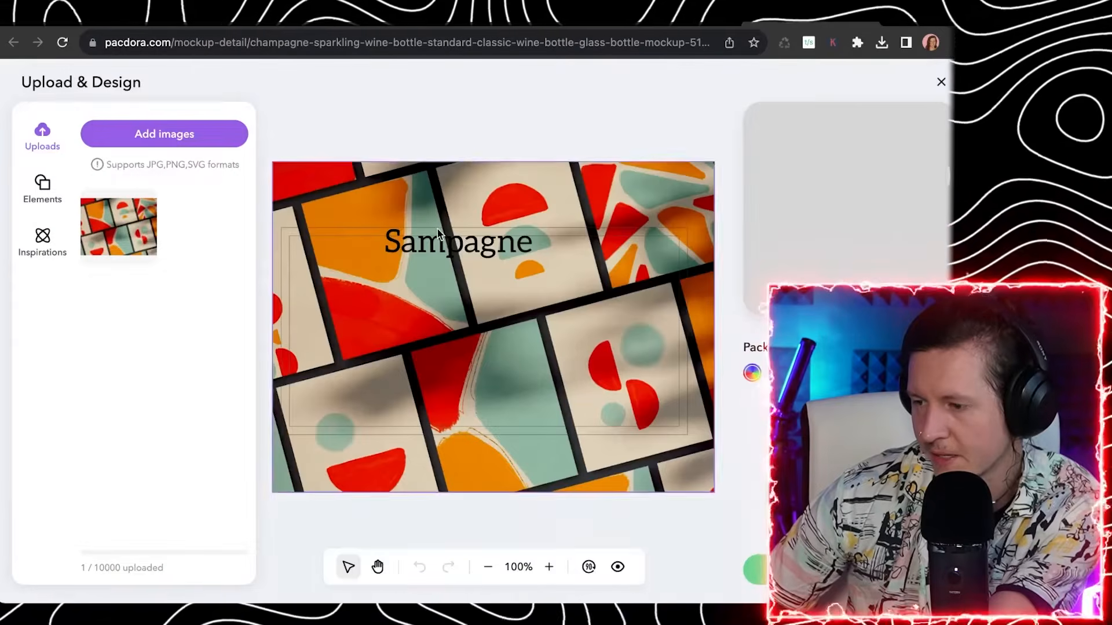
pyautogui.click(450, 259)
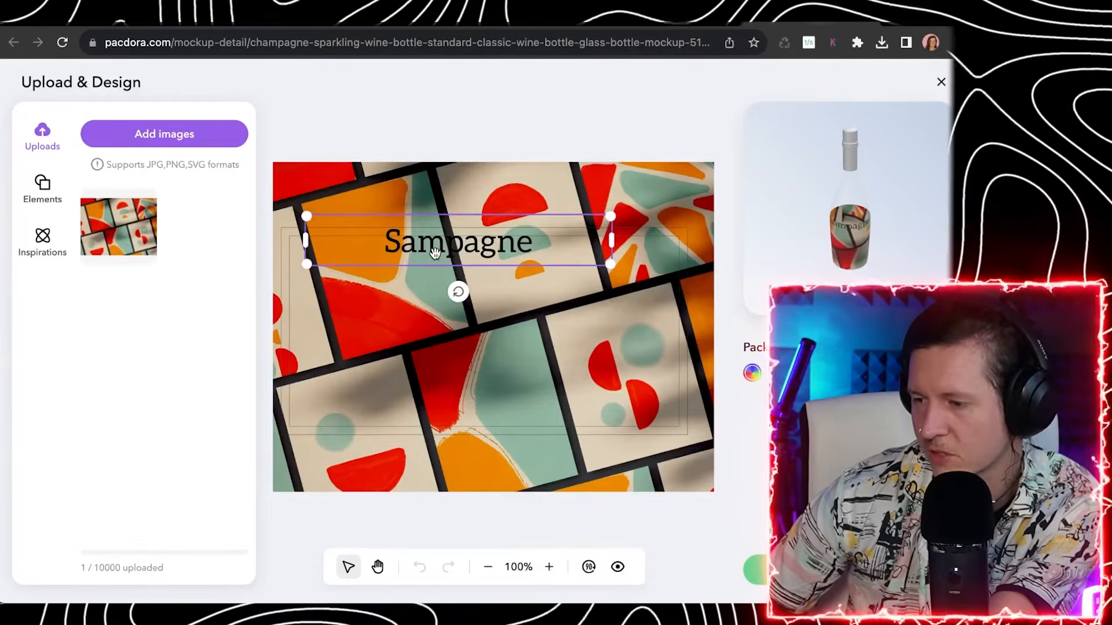
pyautogui.moveTo(450, 259); pyautogui.dragTo(466, 336)
pyautogui.click(566, 382)
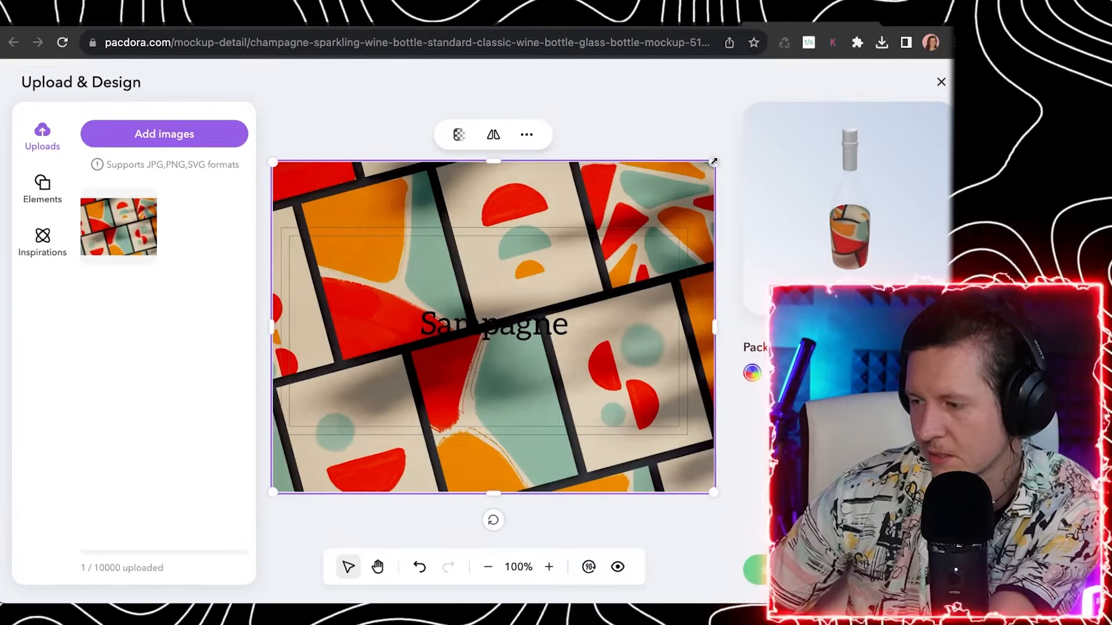
pyautogui.moveTo(700, 171); pyautogui.dragTo(594, 306)
pyautogui.click(834, 570)
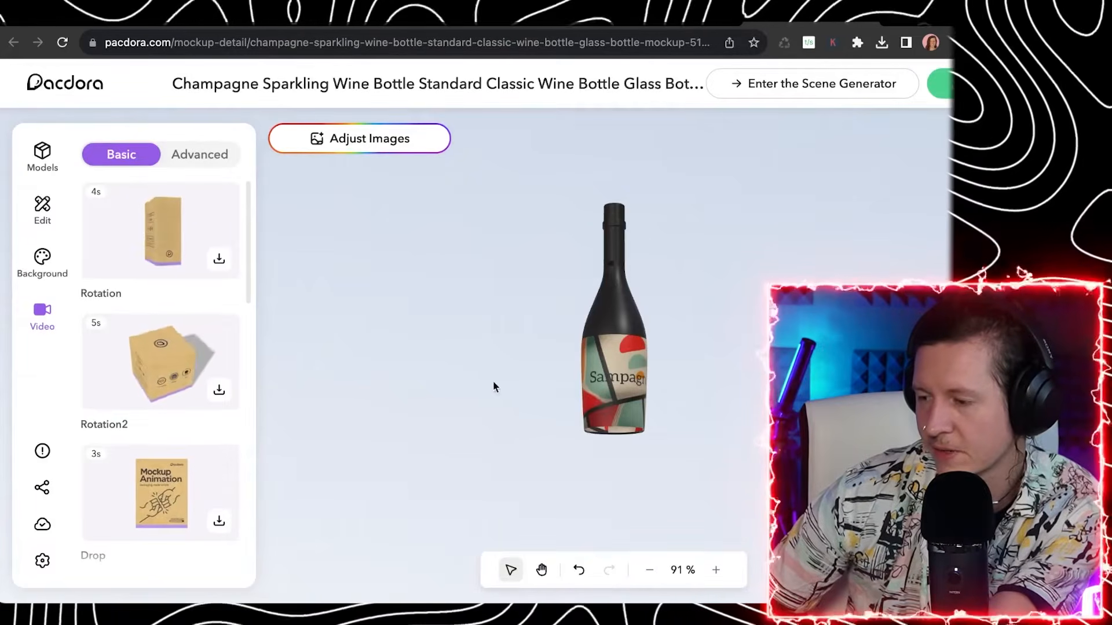
pyautogui.moveTo(610, 382); pyautogui.dragTo(573, 382)
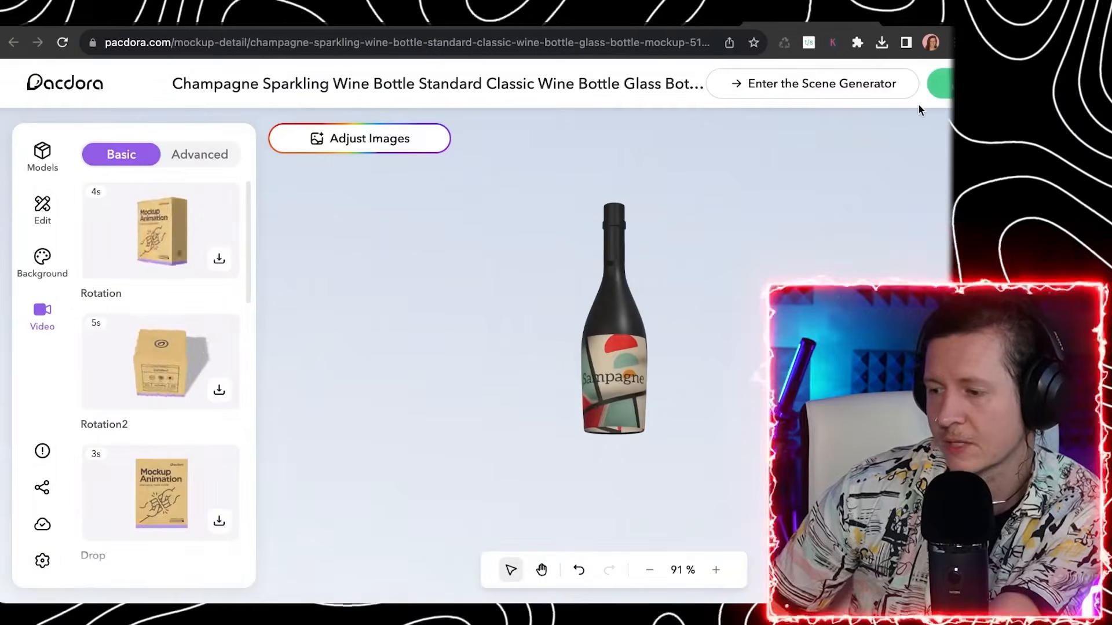
# - Review the export options for the bottle, covering the dieline, several video animation styles including the 3-second one, and the code
pyautogui.click(918, 106)
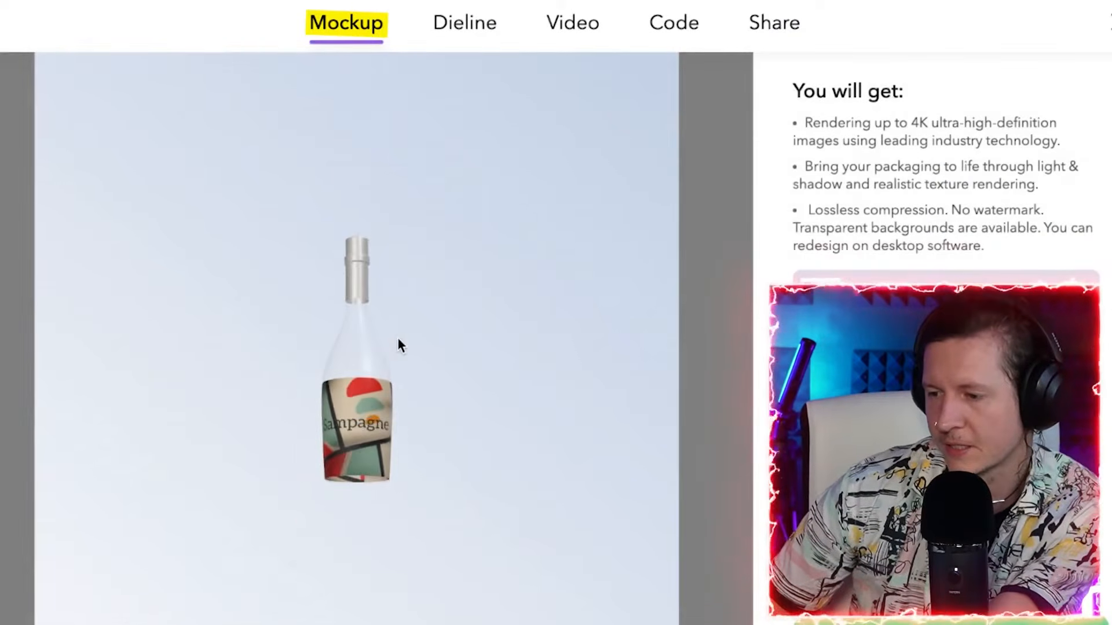
pyautogui.click(452, 26)
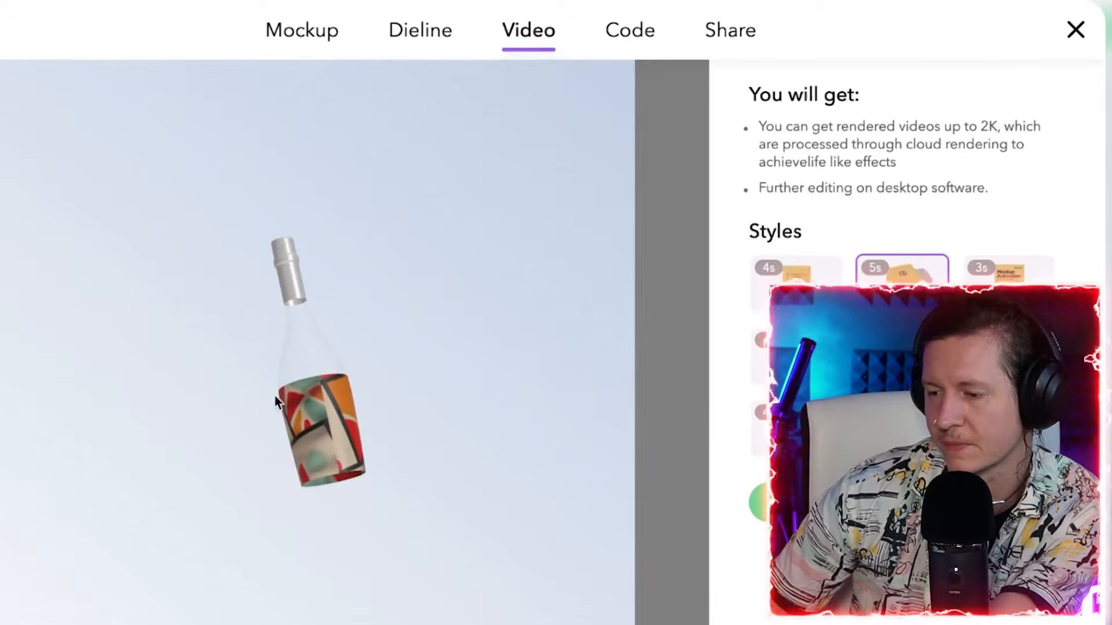
pyautogui.click(1022, 274)
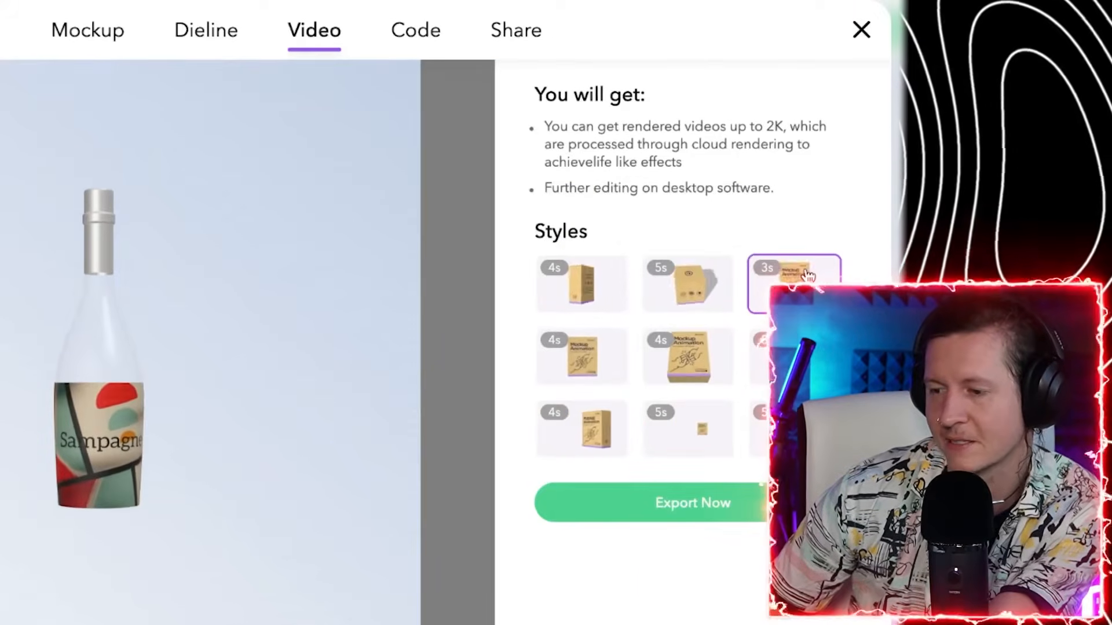
pyautogui.click(796, 356)
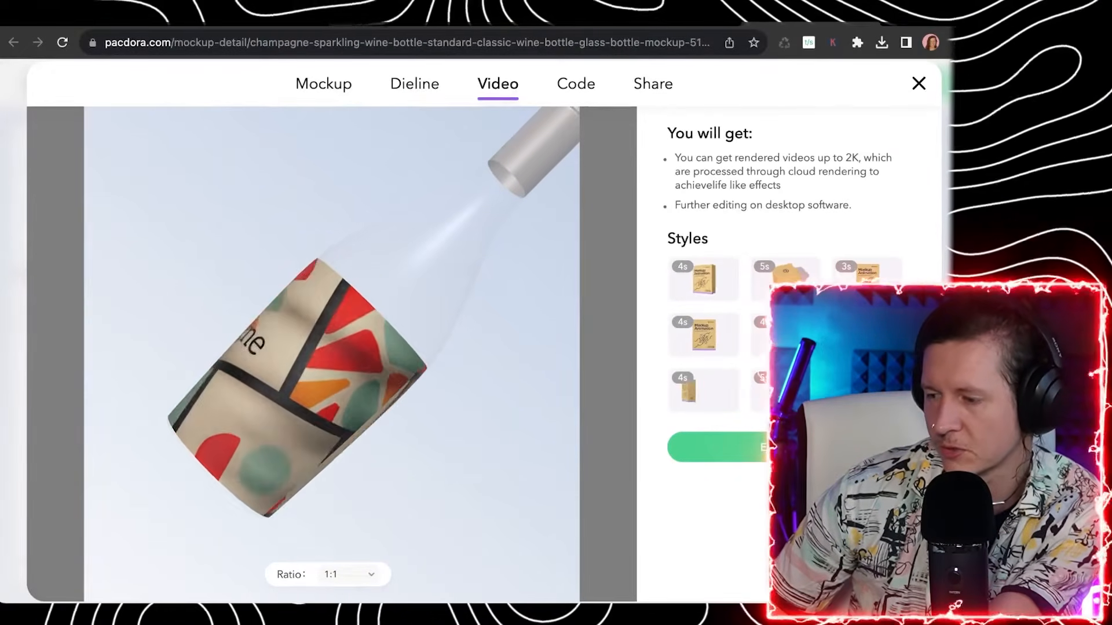
pyautogui.click(785, 391)
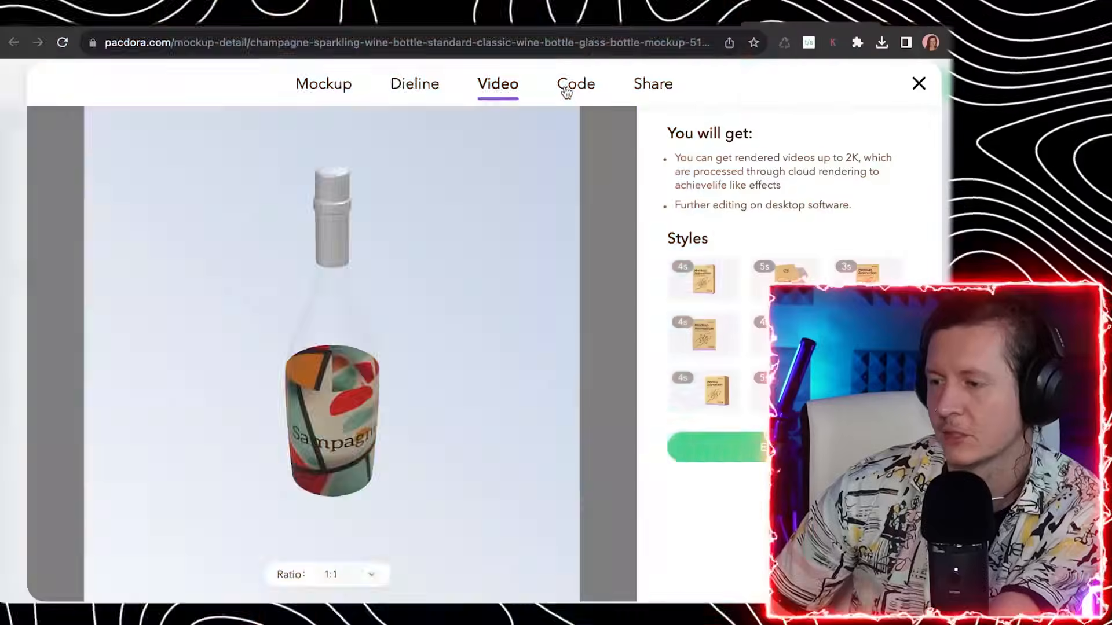
pyautogui.click(567, 91)
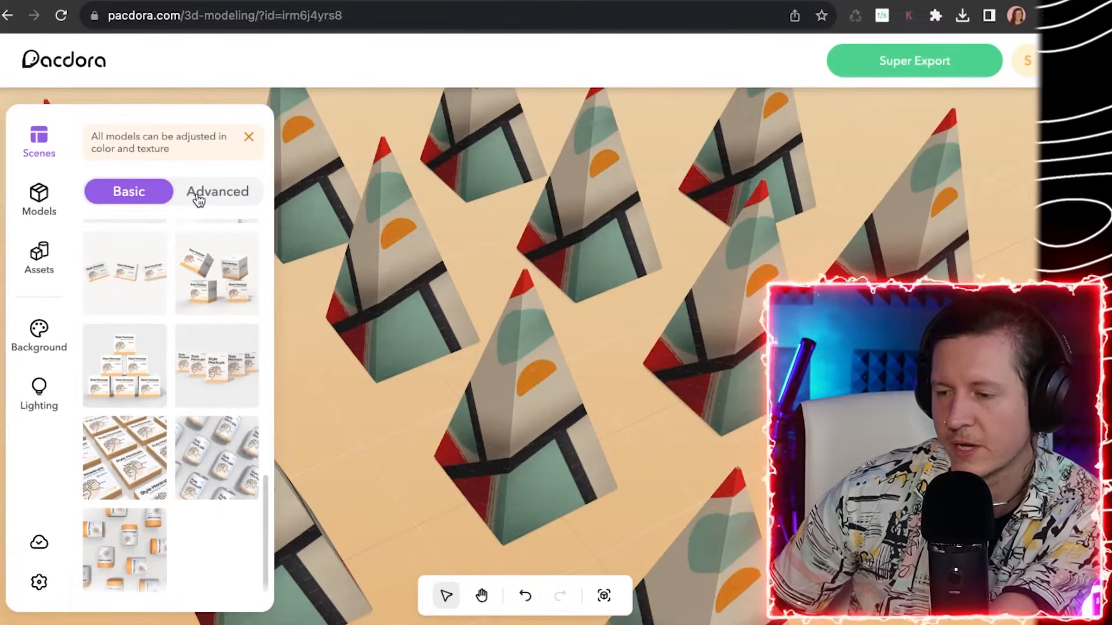
# - Apply the advanced blue scene with the yellow disc and coloured podiums to the cone packaging and inspect it from another angle
pyautogui.click(198, 196)
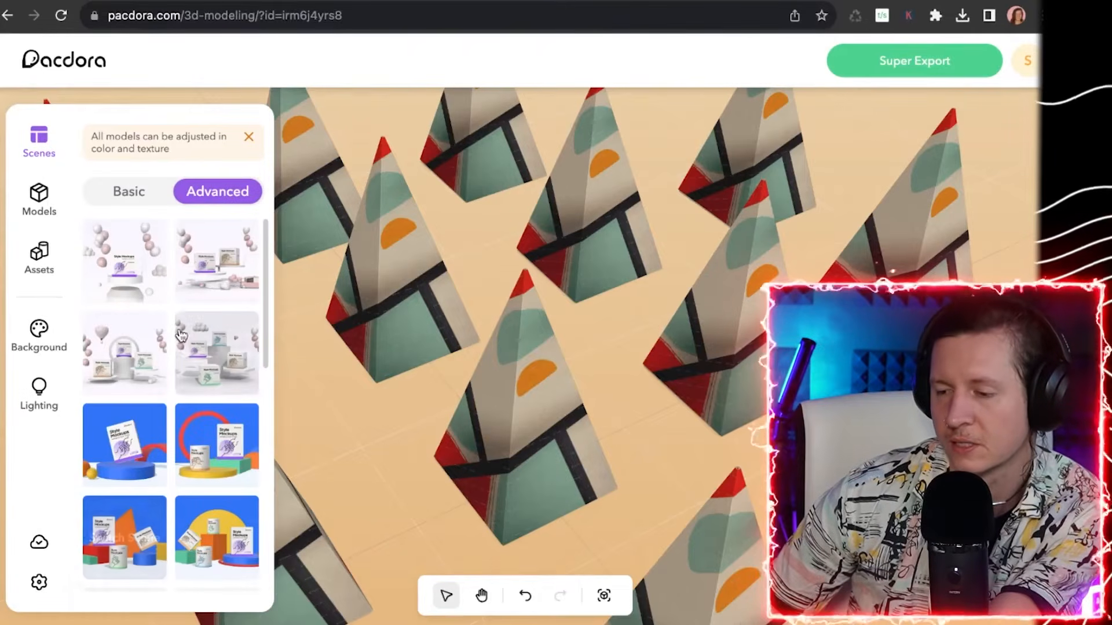
pyautogui.scroll(-4, 209, 290)
pyautogui.click(211, 296)
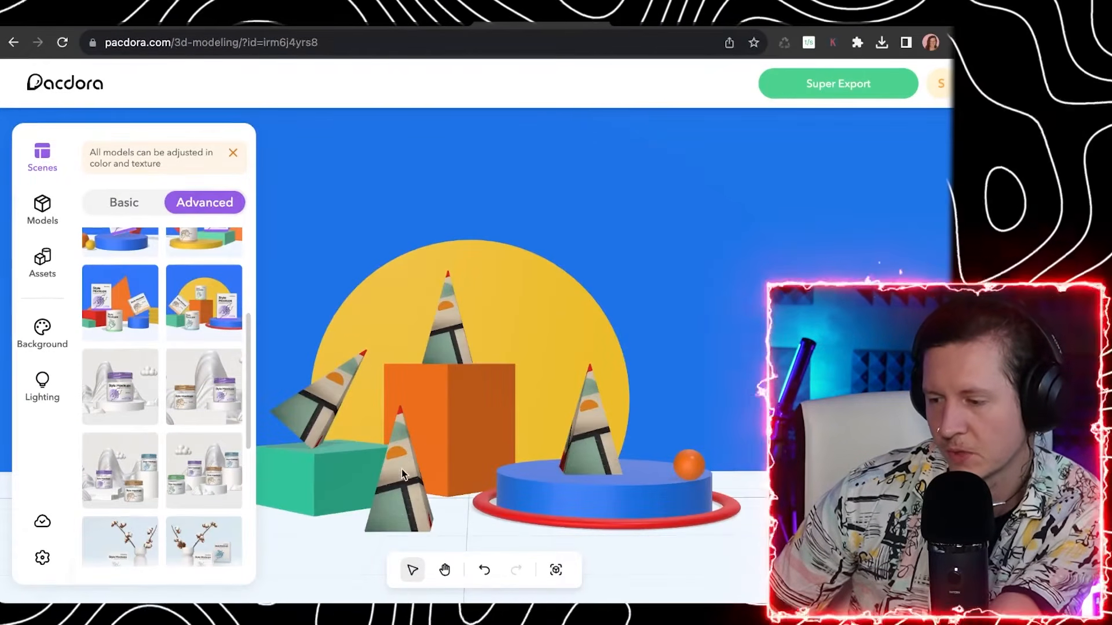
pyautogui.moveTo(402, 471); pyautogui.dragTo(418, 430)
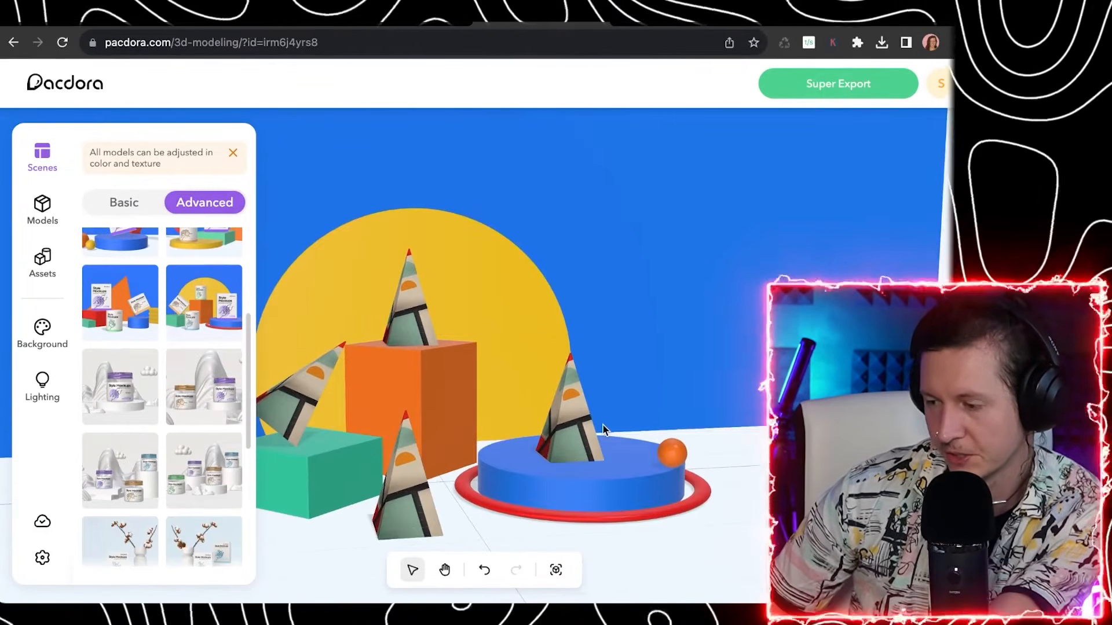
pyautogui.click(602, 426)
pyautogui.moveTo(574, 429)
pyautogui.mouseDown()
pyautogui.moveTo(613, 442)
pyautogui.moveTo(564, 429)
pyautogui.mouseUp()
pyautogui.moveTo(461, 414); pyautogui.dragTo(495, 399)
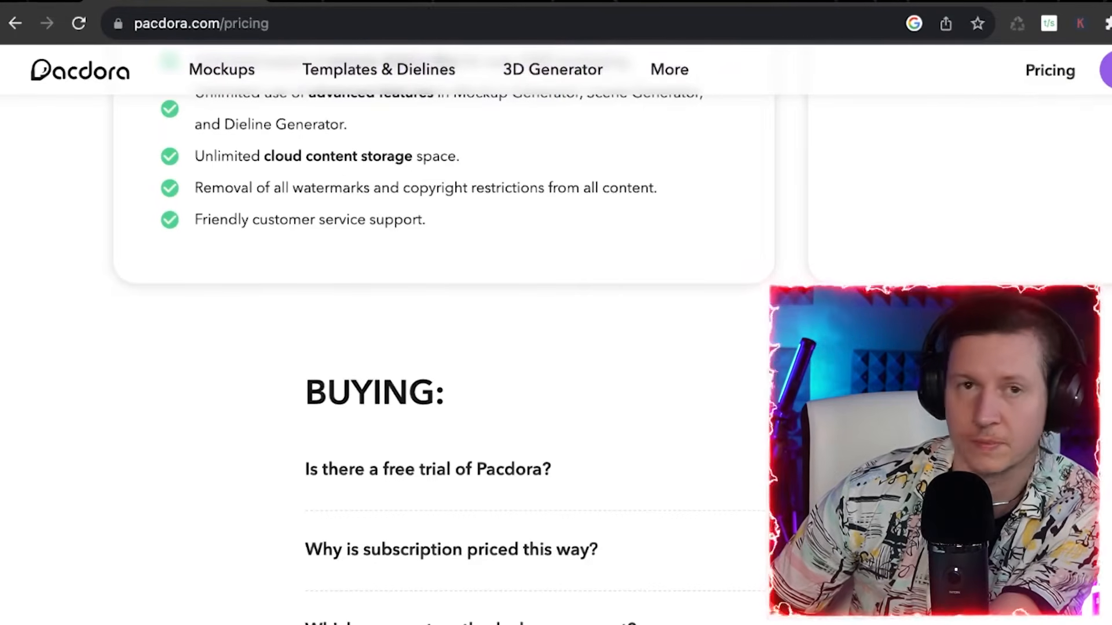
# - Look over the pricing page and the 3D Generator page's design steps and 3D modeling capabilities
pyautogui.scroll(4, 417, 324)
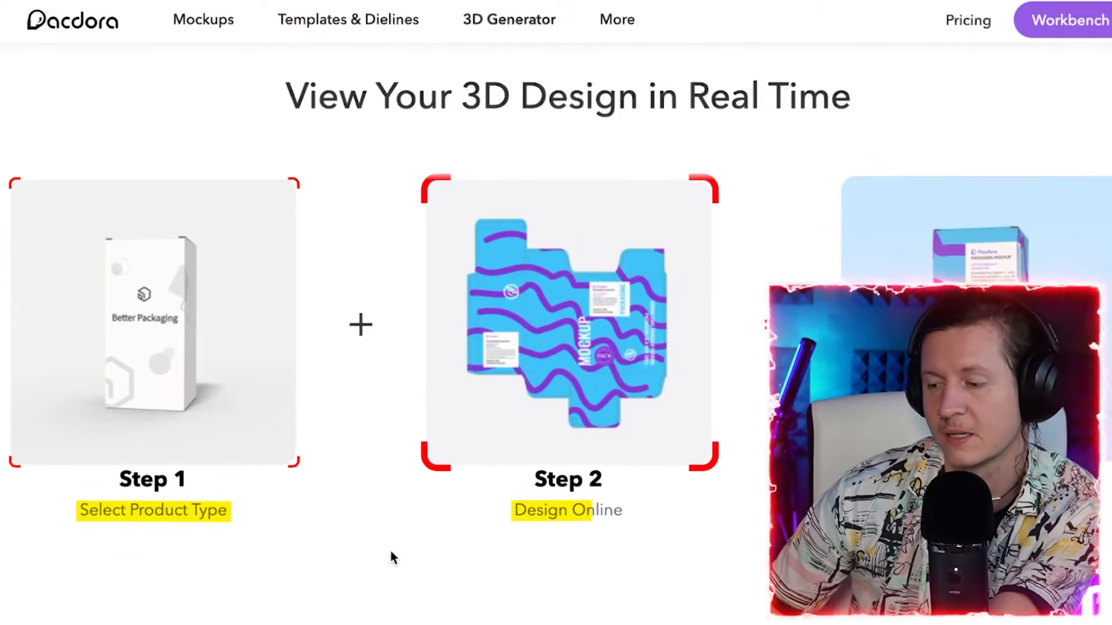
pyautogui.scroll(-3, 390, 551)
pyautogui.scroll(-8, 470, 484)
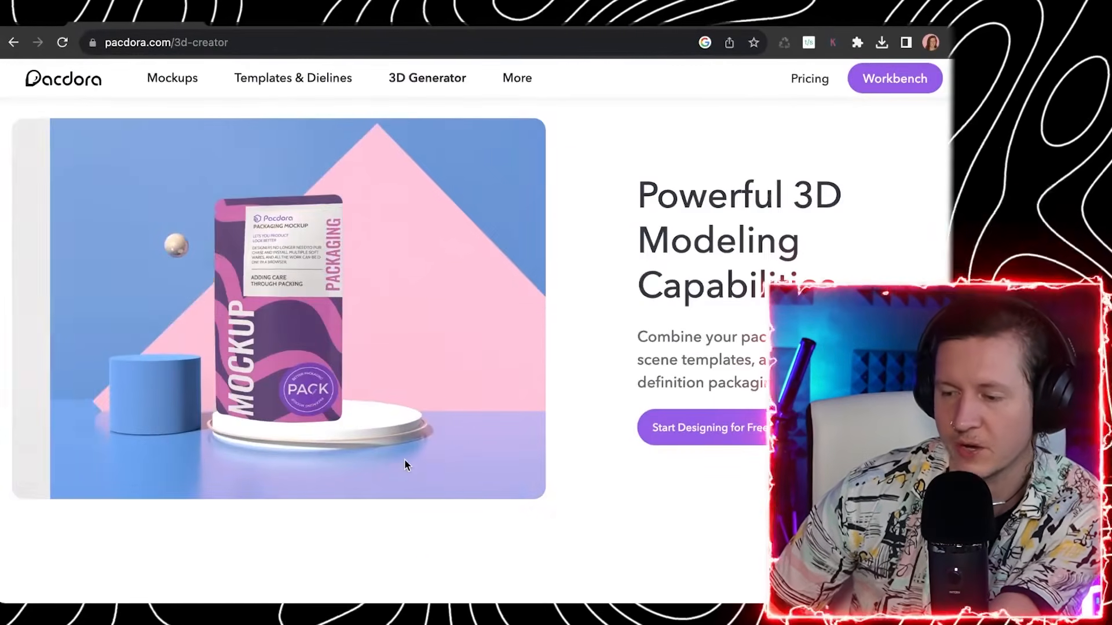
pyautogui.scroll(1, 376, 440)
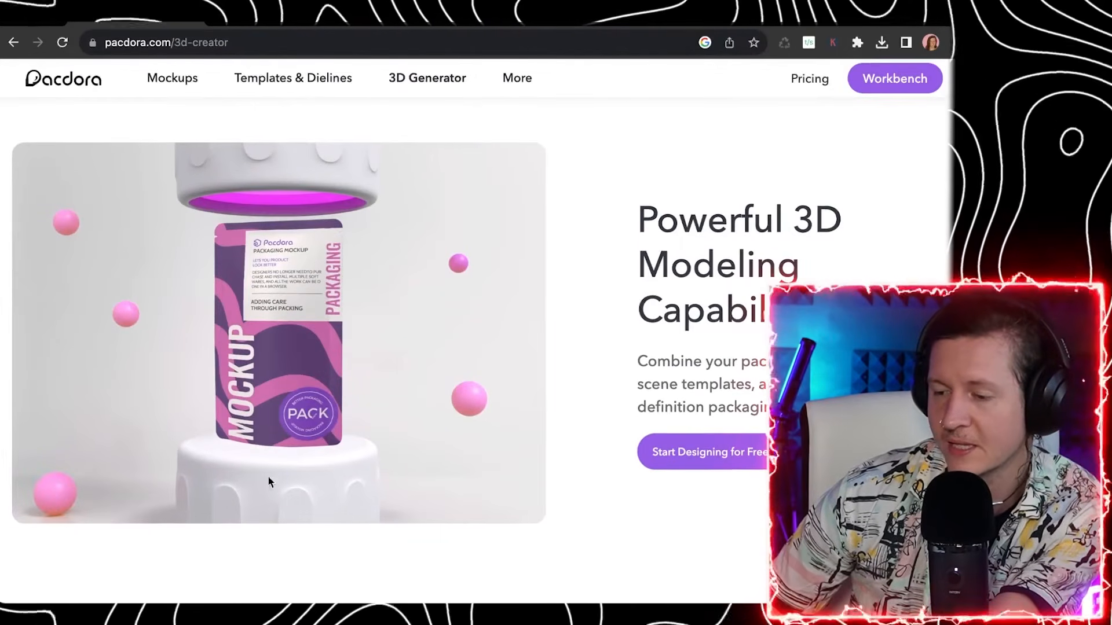